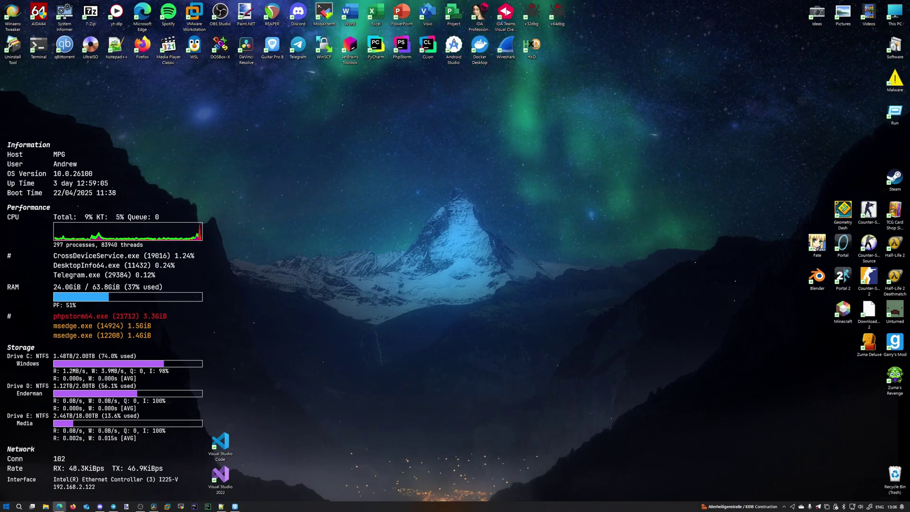
Reposition the Edge window and maximize it to fill the screen
{"action": "left_click_drag", "start_coordinate": [907, 44], "coordinate": [630, 44]}
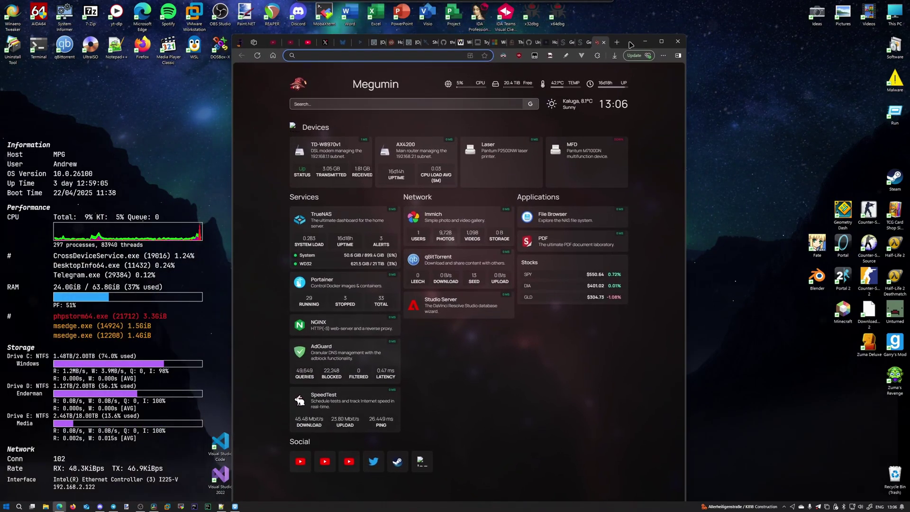
{"action": "double_click", "coordinate": [630, 44]}
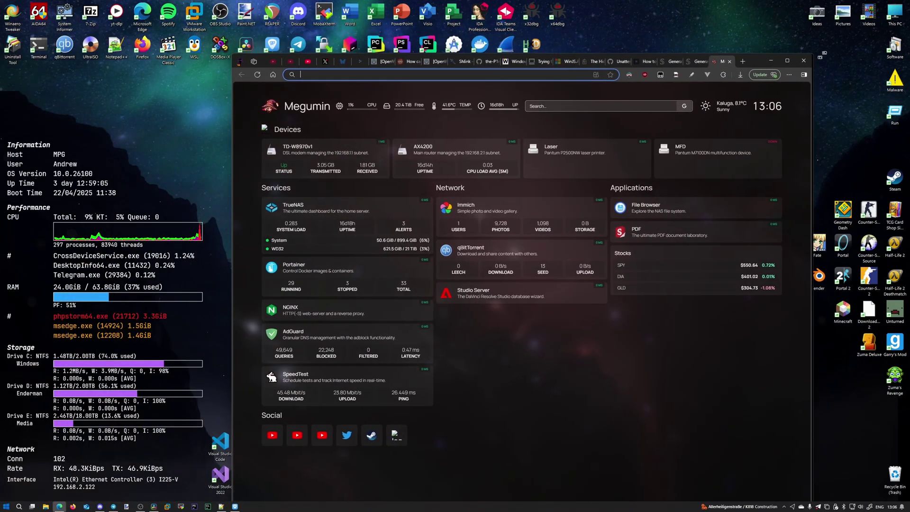
{"action": "left_click_drag", "start_coordinate": [782, 64], "coordinate": [744, 41]}
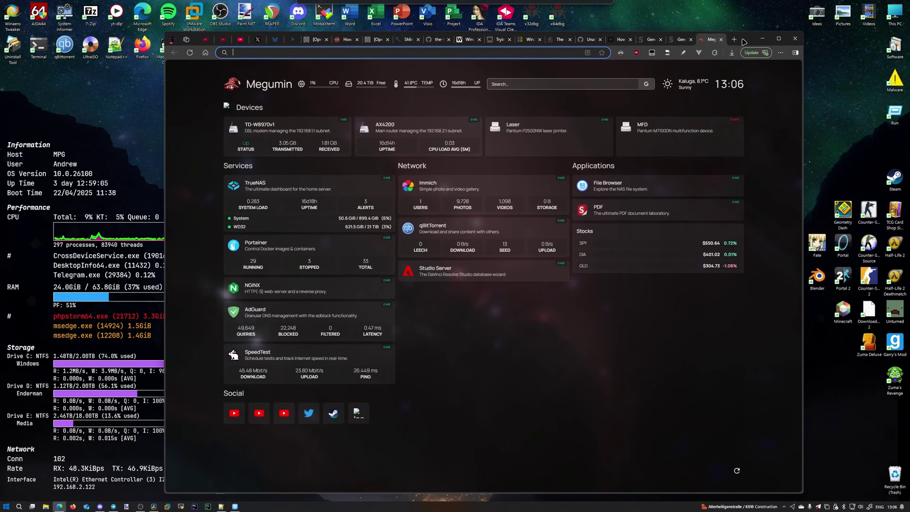
{"action": "double_click", "coordinate": [744, 41]}
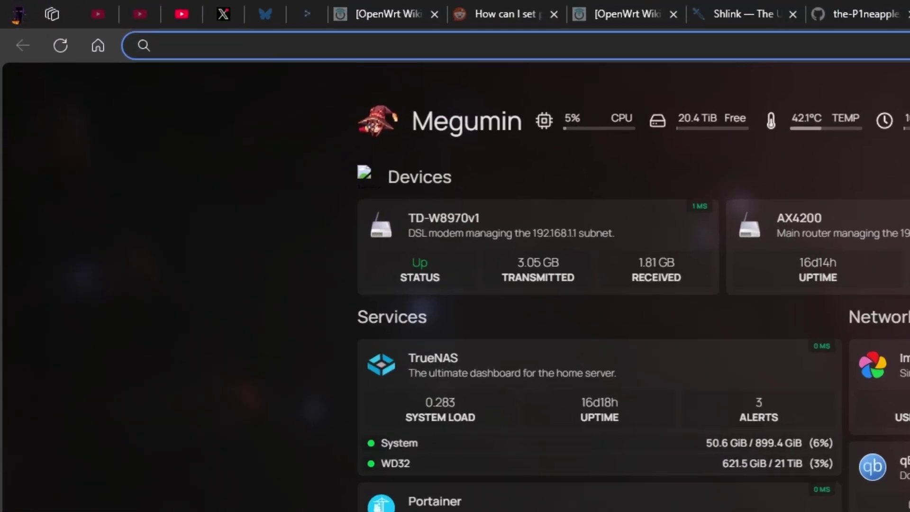
{"action": "type", "text": "chrome"}
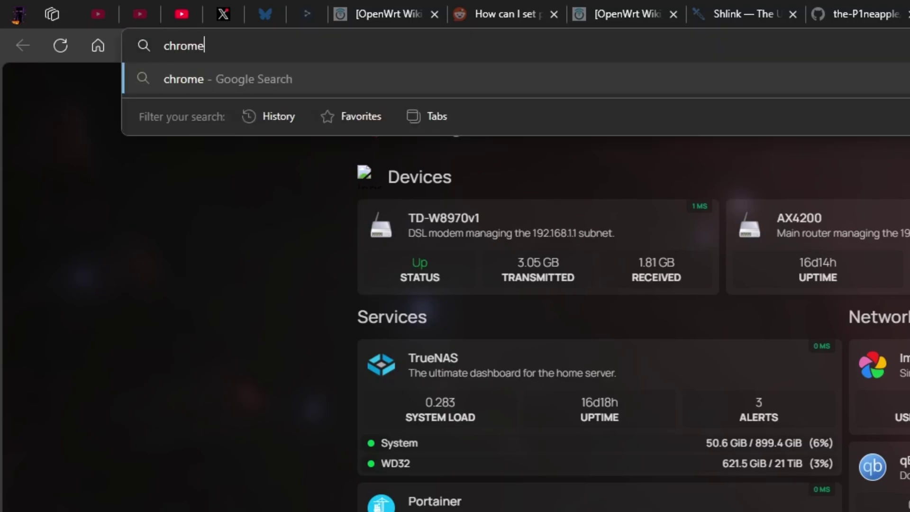
{"action": "type", "text": "://"}
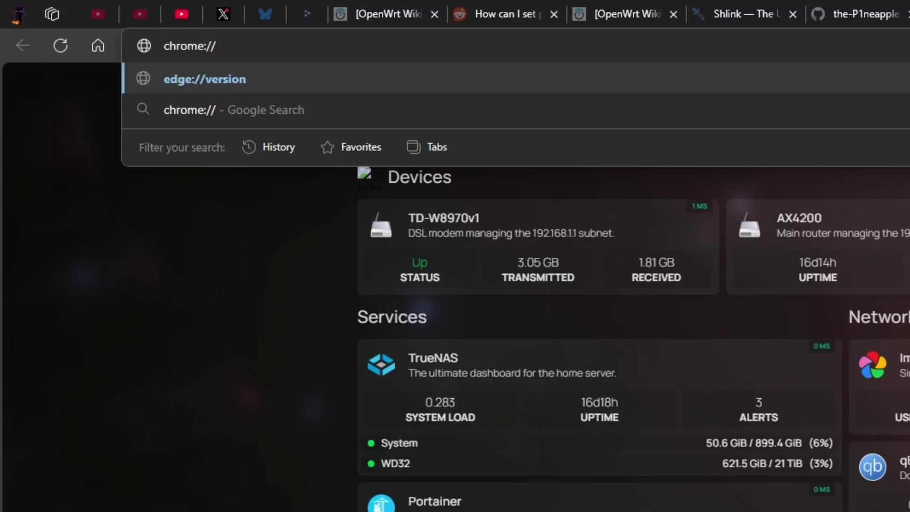
{"action": "type", "text": "inducebrowsercrashforrealz"}
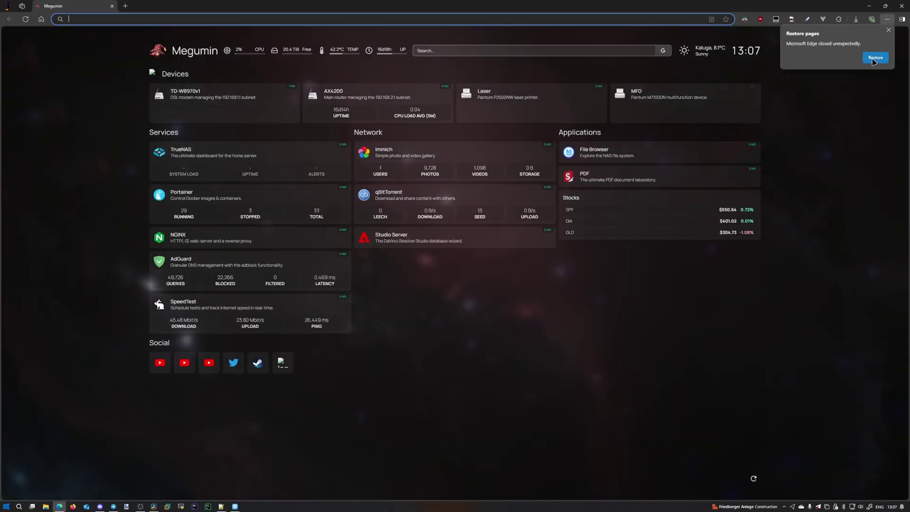
Restore the tabs lost in the crash from the 'Restore pages' prompt
{"action": "left_click", "coordinate": [873, 62]}
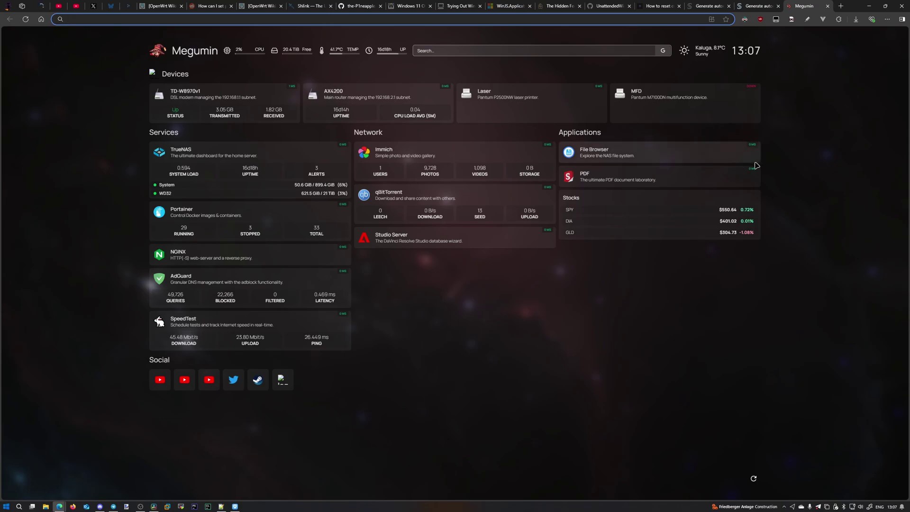
{"action": "type", "text": "ch"}
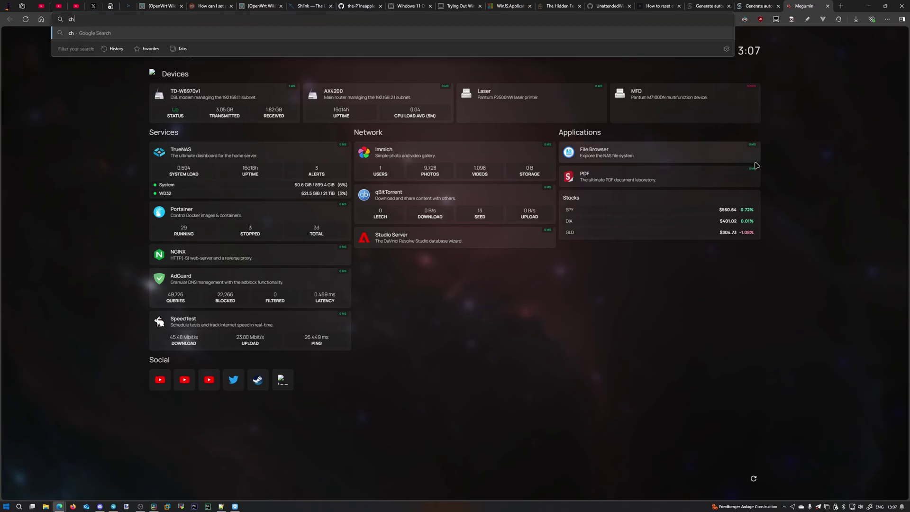
{"action": "type", "text": "rome://about"}
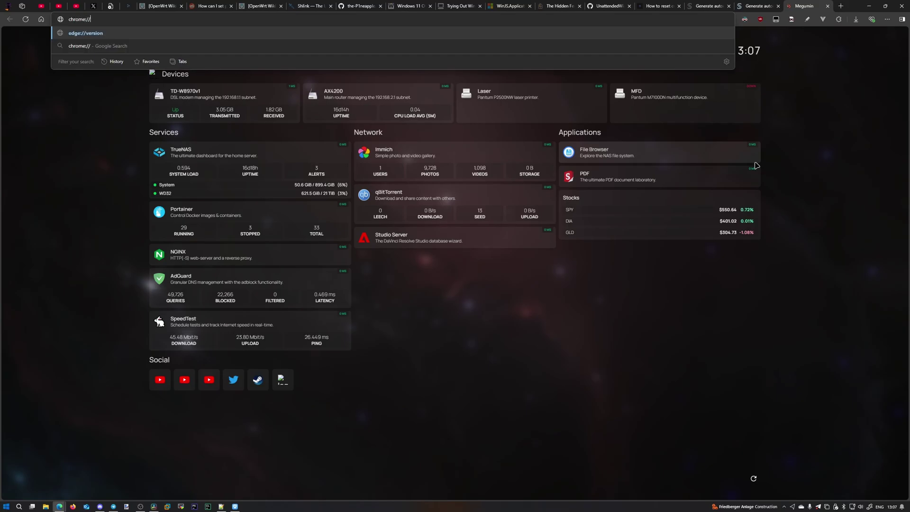
Open the list of Edge internal pages and zoom the text in two steps
{"action": "key", "text": "Return"}
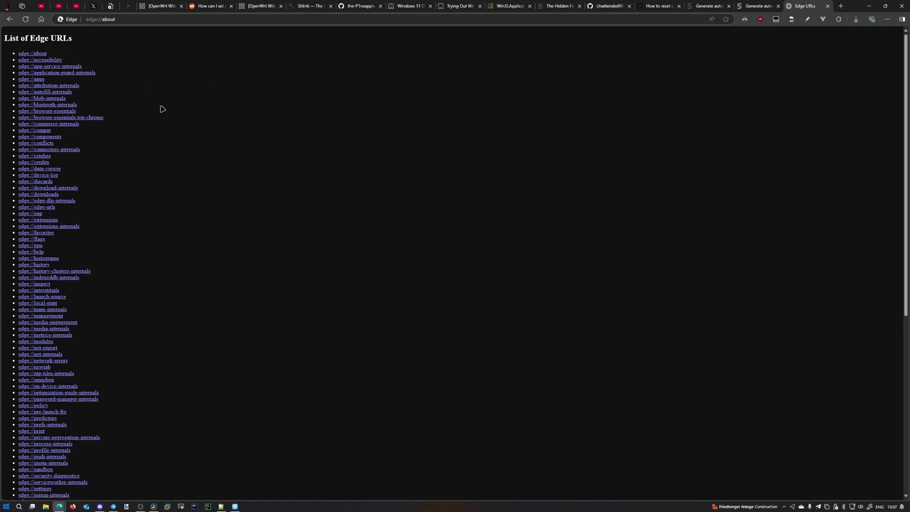
{"action": "scroll", "coordinate": [98, 283], "scroll_direction": "down", "scroll_amount": 10}
{"action": "scroll", "coordinate": [97, 283], "scroll_direction": "up", "scroll_amount": 8}
{"action": "scroll", "coordinate": [98, 283], "scroll_direction": "down", "scroll_amount": 10}
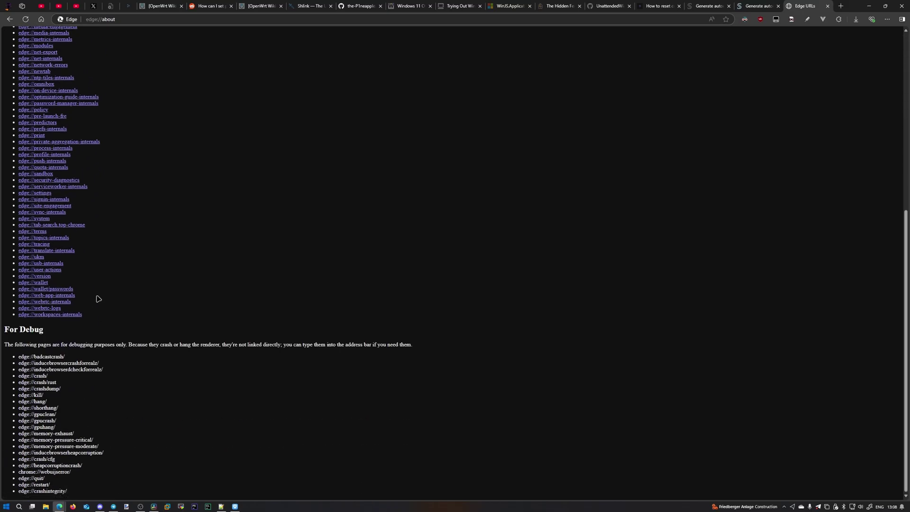
{"action": "scroll", "coordinate": [114, 344], "scroll_direction": "up", "scroll_amount": 3}
{"action": "key", "text": "ctrl+plus"}
{"action": "scroll", "coordinate": [193, 299], "scroll_direction": "down", "scroll_amount": 5}
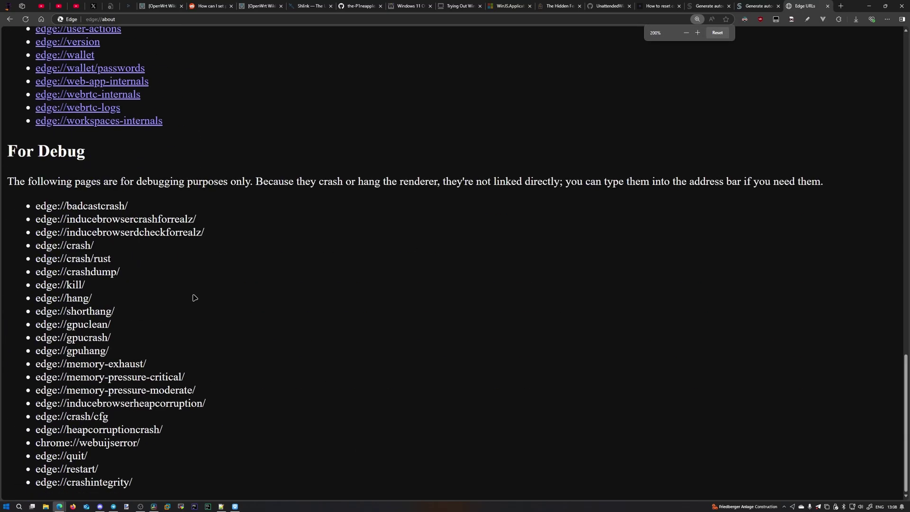
{"action": "key", "text": "ctrl+plus"}
{"action": "key", "text": "ctrl+plus"}
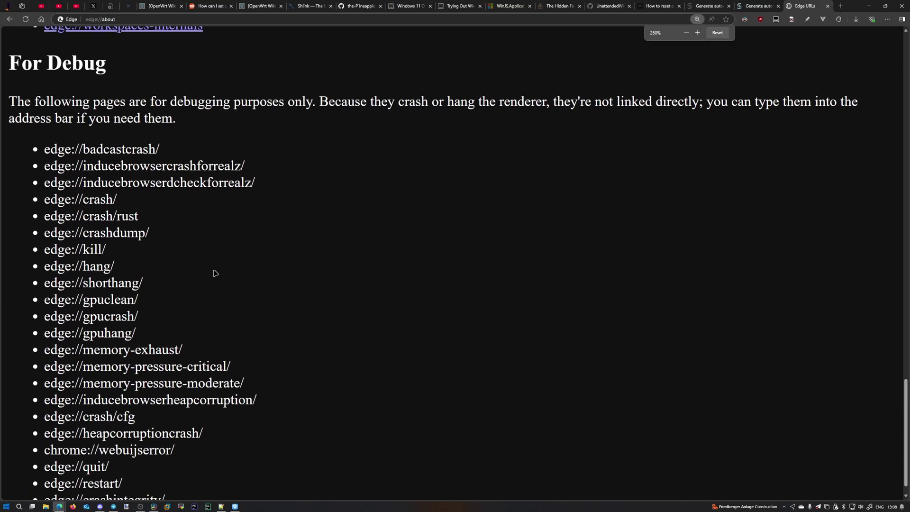
{"action": "scroll", "coordinate": [218, 269], "scroll_direction": "down", "scroll_amount": 3}
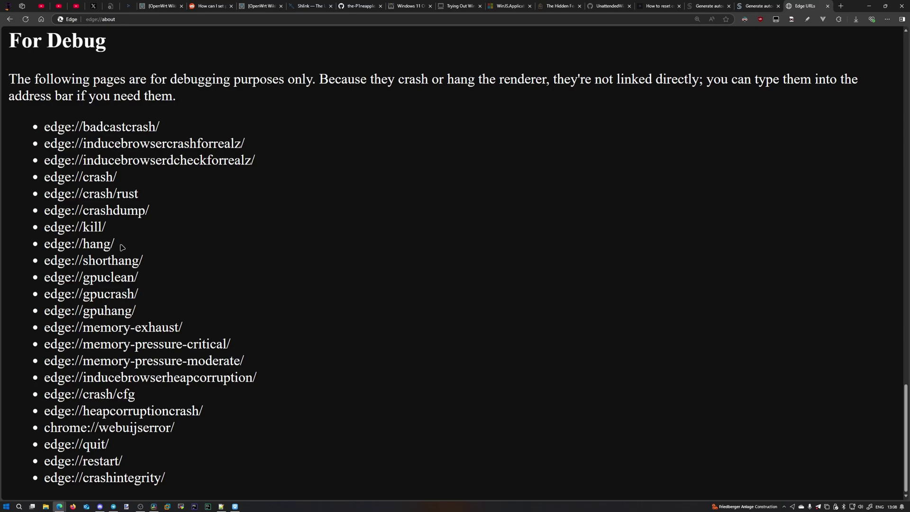
Select the second and third debug addresses, deselect them, then switch to the Enderman post
{"action": "left_click", "coordinate": [136, 18]}
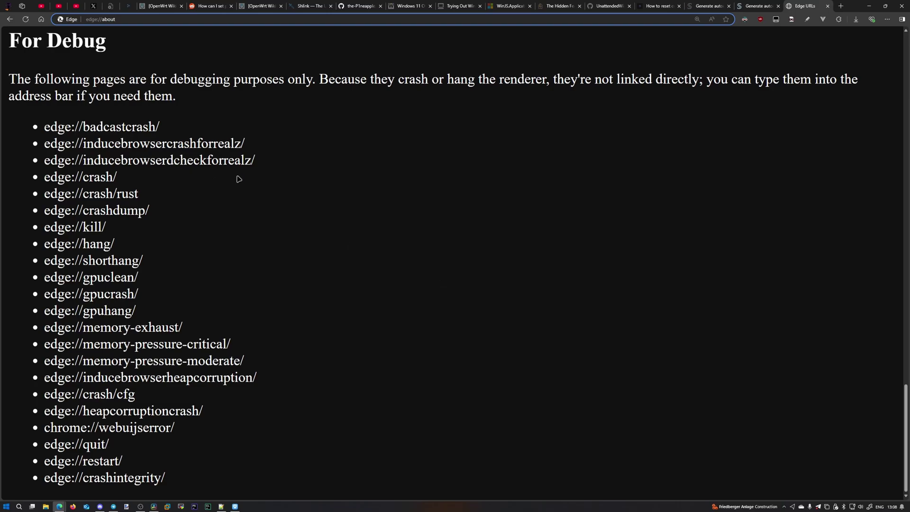
{"action": "left_click_drag", "start_coordinate": [257, 169], "coordinate": [30, 150]}
{"action": "left_click", "coordinate": [375, 164]}
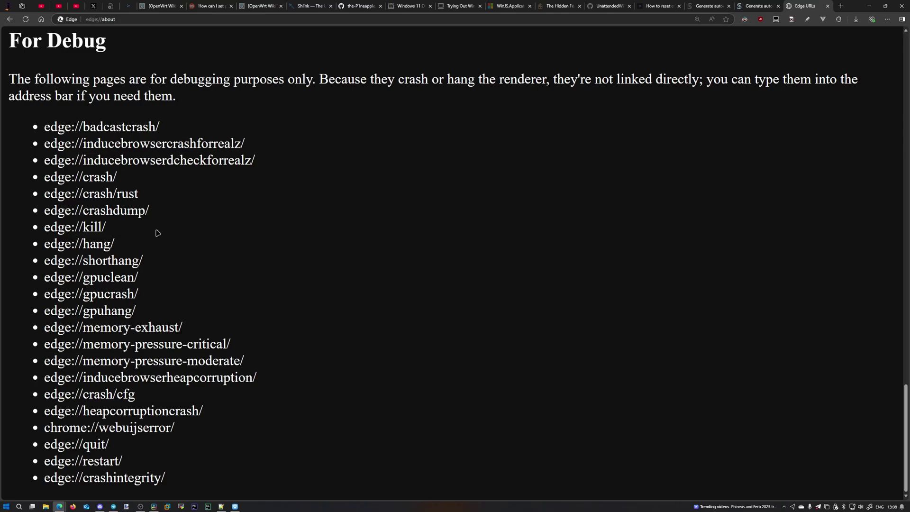
{"action": "left_click", "coordinate": [93, 5]}
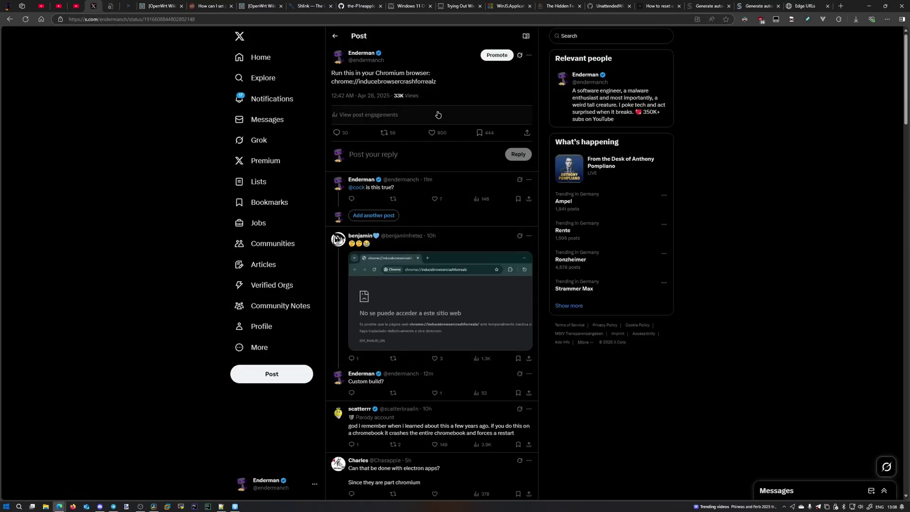
{"action": "scroll", "coordinate": [437, 119], "scroll_direction": "down", "scroll_amount": 5}
{"action": "scroll", "coordinate": [438, 213], "scroll_direction": "down", "scroll_amount": 5}
{"action": "scroll", "coordinate": [438, 286], "scroll_direction": "down", "scroll_amount": 4}
{"action": "scroll", "coordinate": [438, 286], "scroll_direction": "down", "scroll_amount": 3}
{"action": "scroll", "coordinate": [426, 271], "scroll_direction": "down", "scroll_amount": 2}
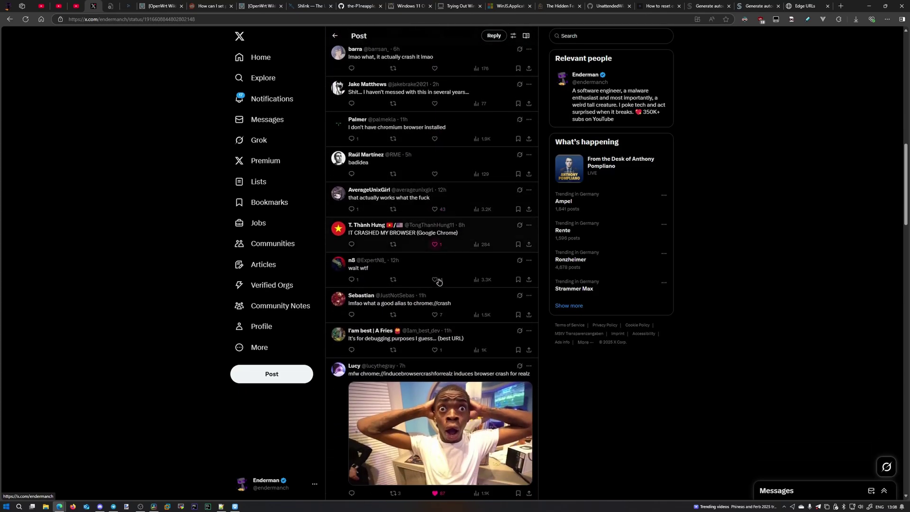
{"action": "scroll", "coordinate": [411, 257], "scroll_direction": "down", "scroll_amount": 4}
{"action": "scroll", "coordinate": [410, 260], "scroll_direction": "down", "scroll_amount": 3}
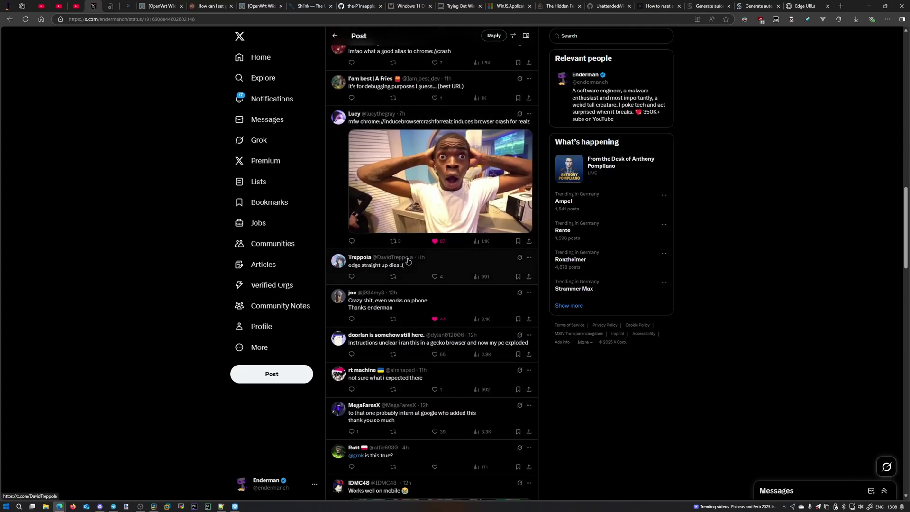
{"action": "scroll", "coordinate": [412, 263], "scroll_direction": "down", "scroll_amount": 4}
{"action": "scroll", "coordinate": [412, 269], "scroll_direction": "down", "scroll_amount": 3}
{"action": "scroll", "coordinate": [412, 269], "scroll_direction": "down", "scroll_amount": 4}
{"action": "scroll", "coordinate": [416, 264], "scroll_direction": "down", "scroll_amount": 2}
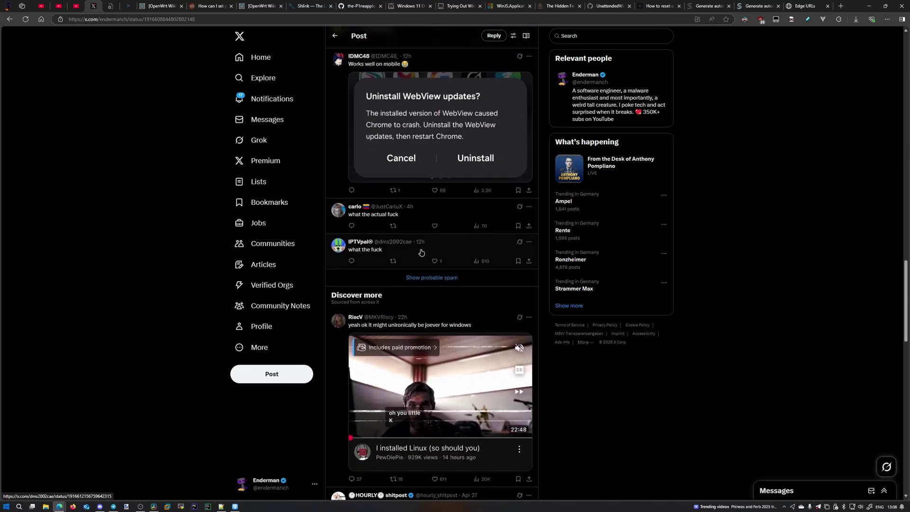
{"action": "key", "text": "Home"}
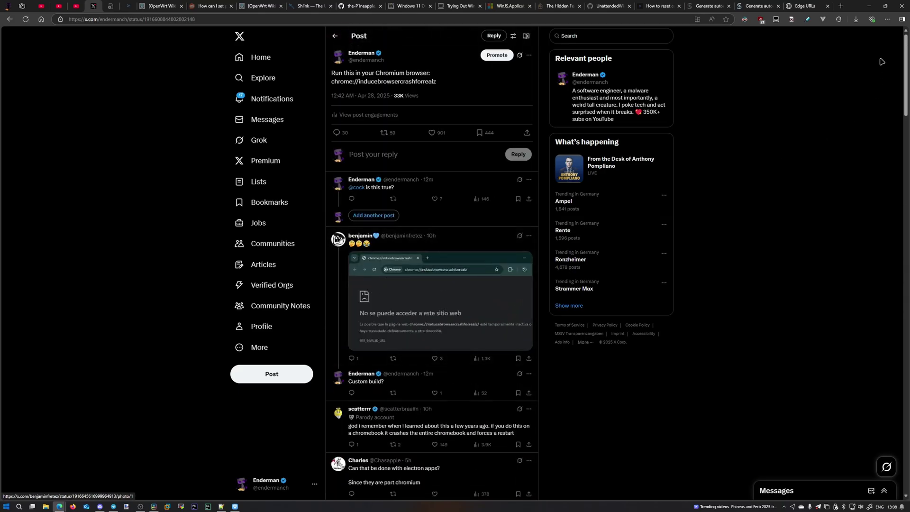
{"action": "left_click", "coordinate": [805, 7]}
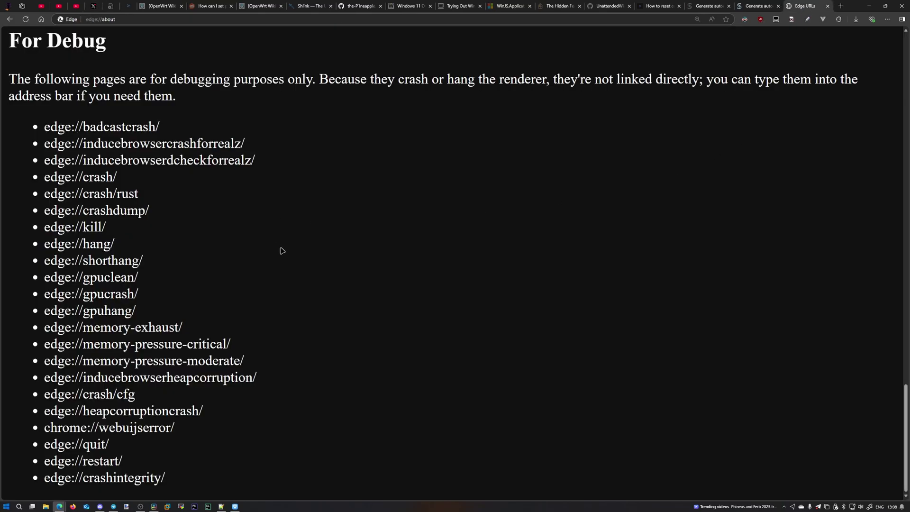
Highlight 'inducebrowsercrashforrealz' within the second address of the For Debug list
{"action": "left_click_drag", "start_coordinate": [83, 143], "coordinate": [242, 149]}
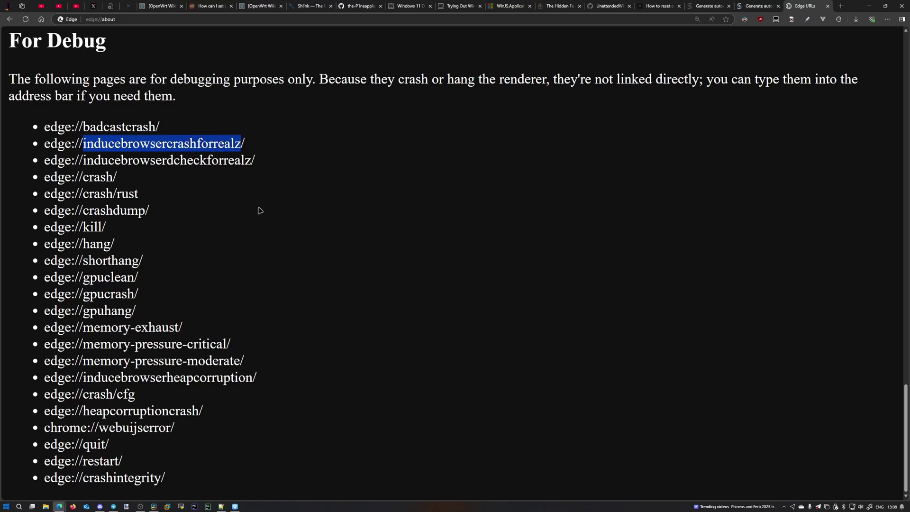